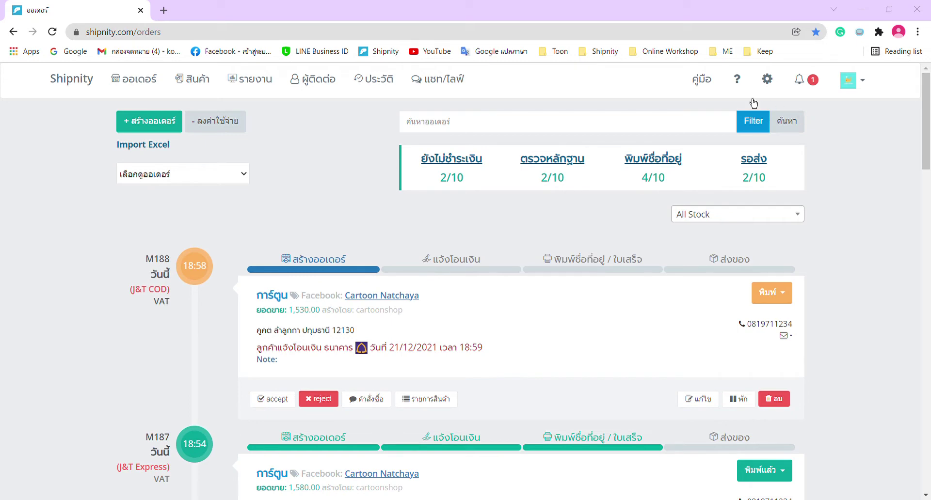
- Add Kerry and Kerry COD as carriers in the shop's shipping settings, with Shipnity Express enabled as the default
{"action": "left_click", "coordinate": [769, 86]}
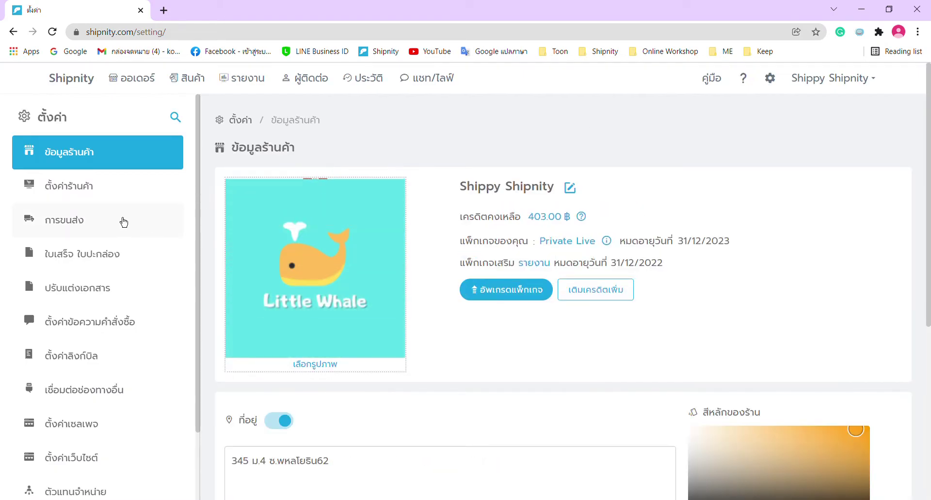
{"action": "left_click", "coordinate": [122, 223]}
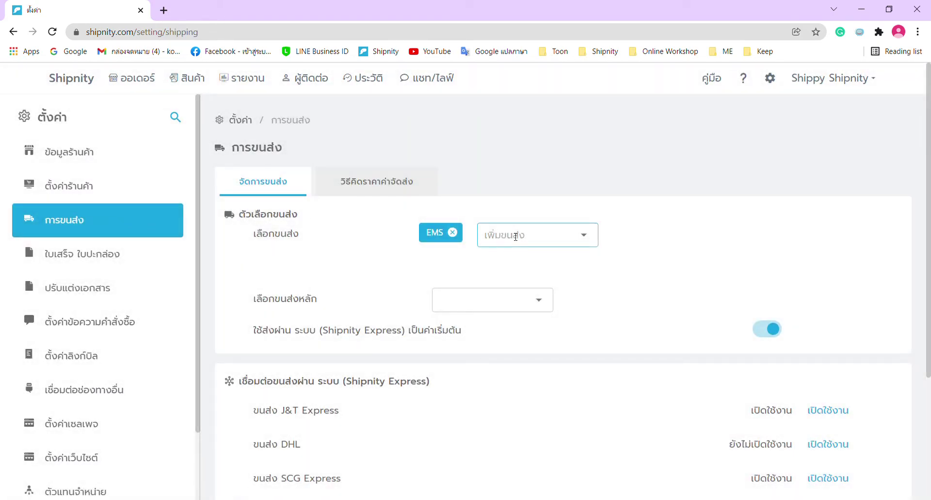
{"action": "left_click", "coordinate": [515, 236]}
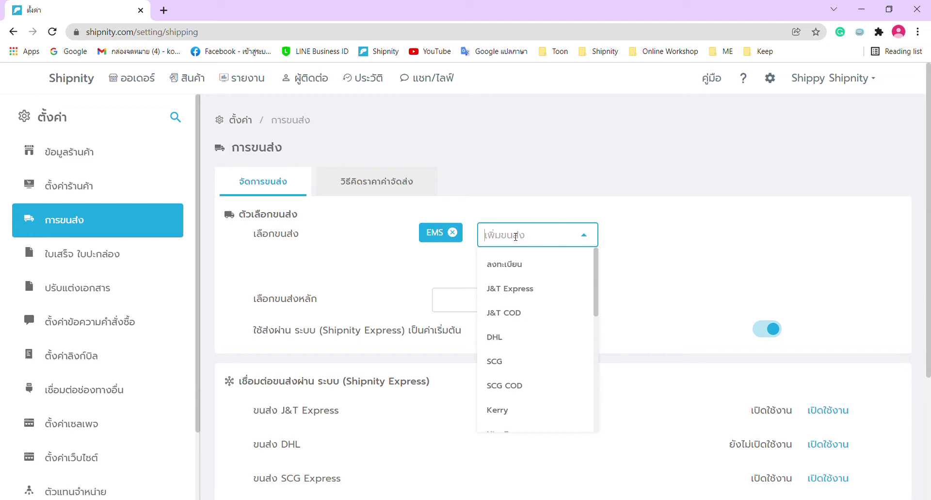
{"action": "type", "text": "Ker"}
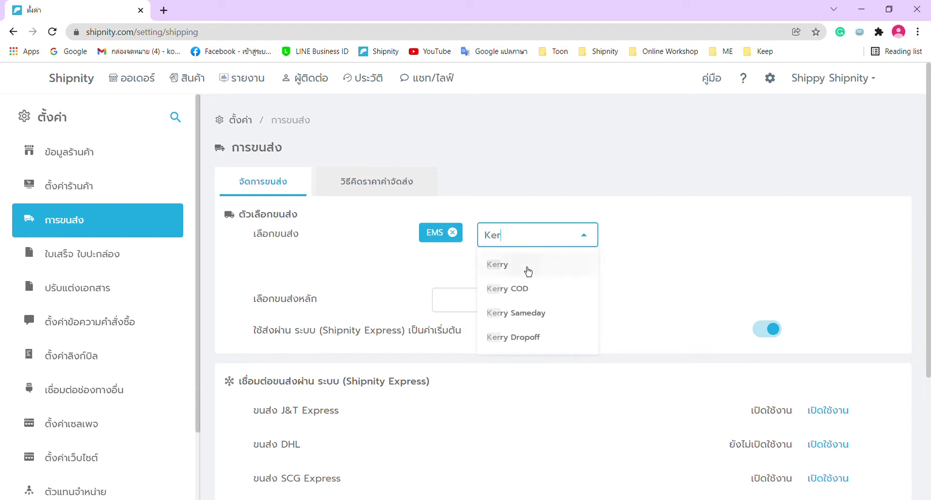
{"action": "left_click", "coordinate": [528, 273]}
{"action": "type", "text": "Kerry"}
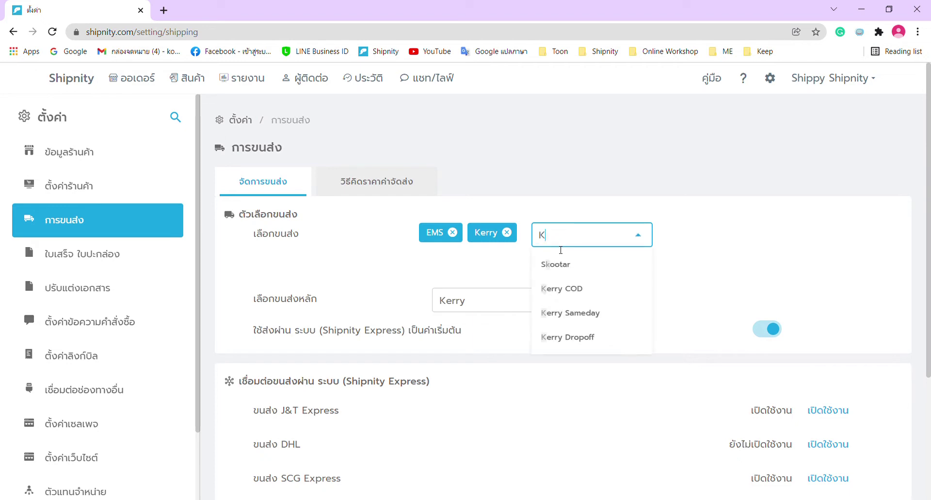
{"action": "left_click", "coordinate": [579, 270]}
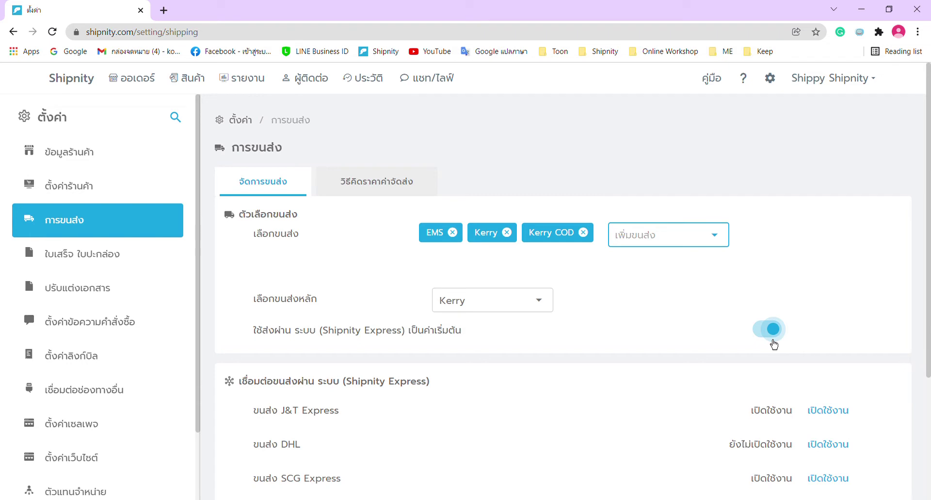
{"action": "left_click", "coordinate": [773, 335]}
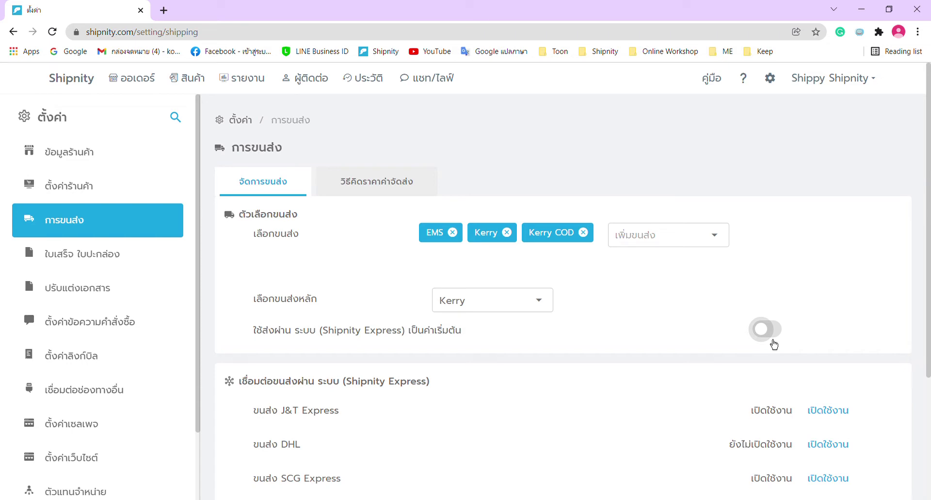
{"action": "left_click", "coordinate": [774, 340]}
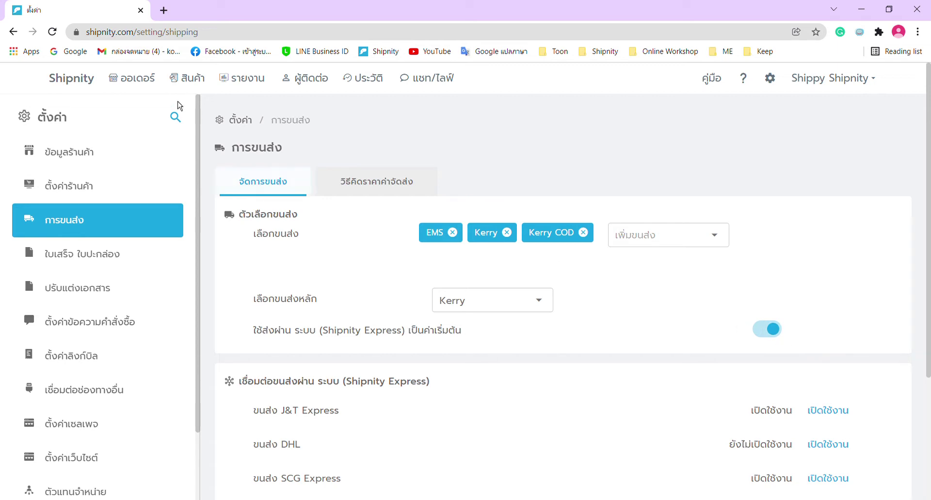
- Create a new order, search for the customer by name and fill in the details from the last matching saved record
{"action": "left_click", "coordinate": [134, 91]}
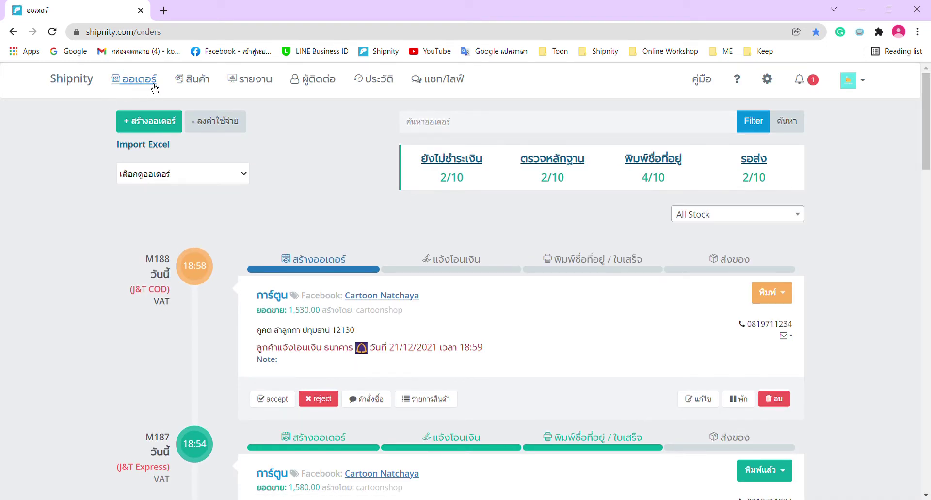
{"action": "left_click", "coordinate": [146, 129]}
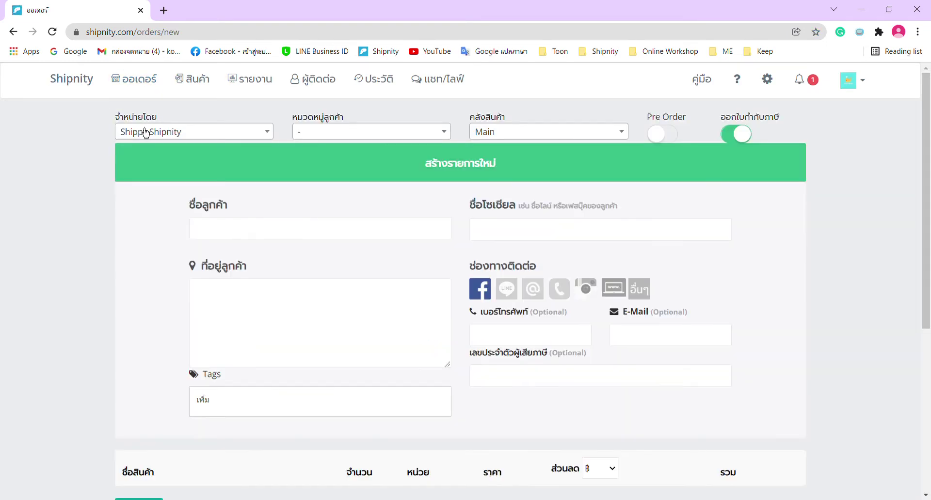
{"action": "left_click", "coordinate": [227, 233]}
{"action": "left_click", "coordinate": [283, 350]}
{"action": "left_click", "coordinate": [515, 339]}
{"action": "left_click", "coordinate": [247, 235]}
{"action": "type", "text": "d"}
{"action": "type", "text": "การ์ตูน"}
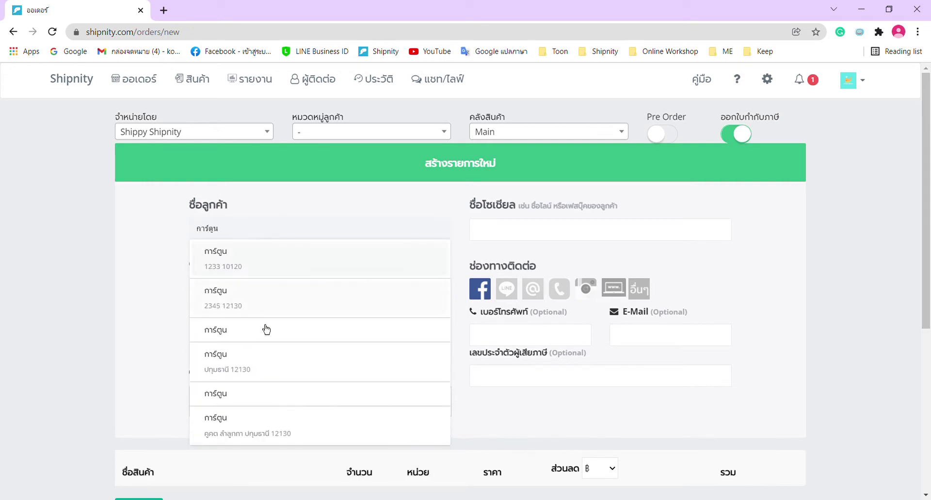
{"action": "left_click", "coordinate": [287, 440]}
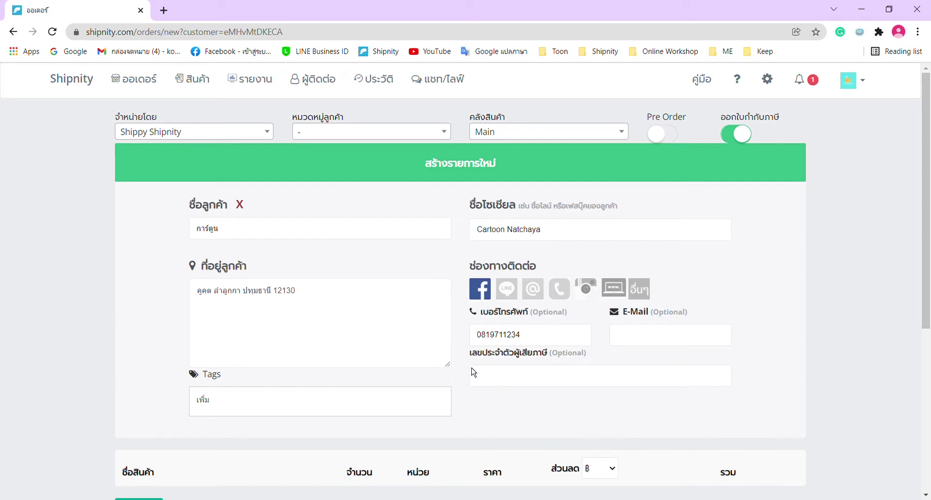
- Add product 0041, Healthy Origin, Pycnogenol 150 mg, 30 capsule, to the order
{"action": "scroll", "coordinate": [436, 335], "scroll_direction": "down", "scroll_amount": 1}
{"action": "scroll", "coordinate": [436, 337], "scroll_direction": "down", "scroll_amount": 1}
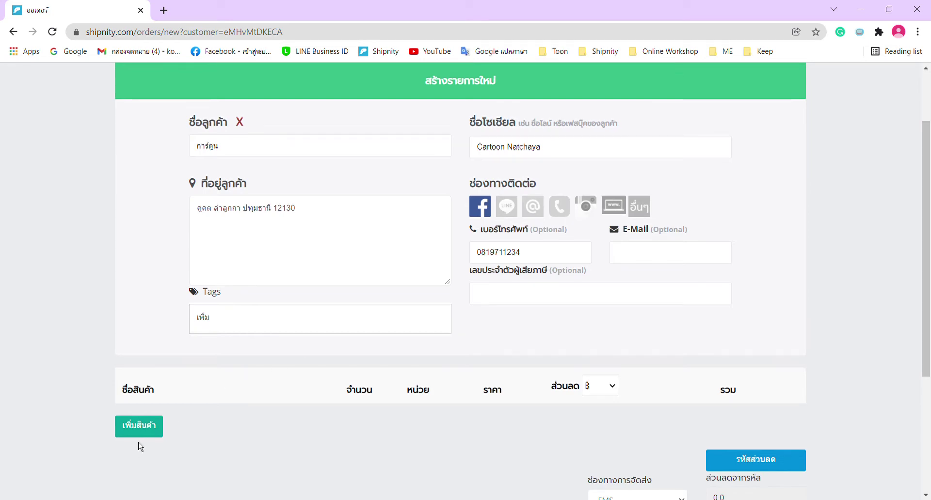
{"action": "left_click", "coordinate": [157, 425]}
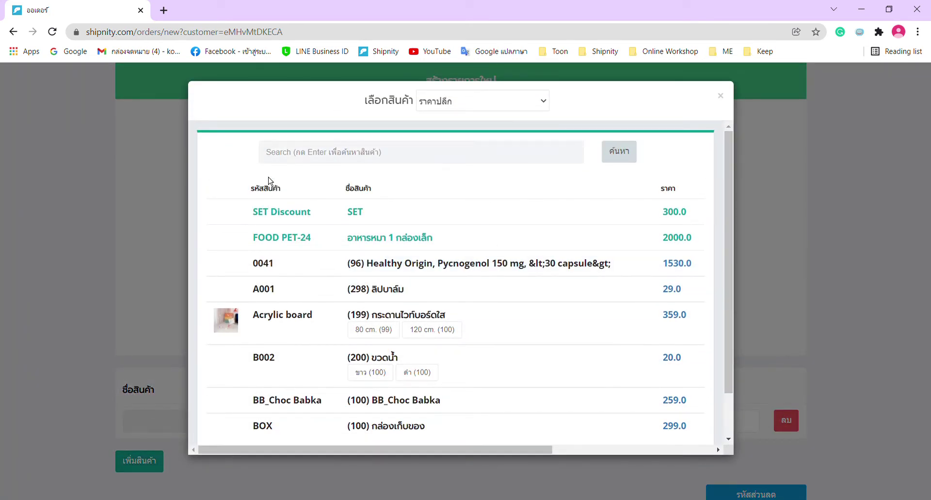
{"action": "left_click", "coordinate": [413, 274]}
- Set the order's shipping channel to Kerry, enter the shipping fee charged to the customer and save the order
{"action": "scroll", "coordinate": [630, 358], "scroll_direction": "down", "scroll_amount": 4}
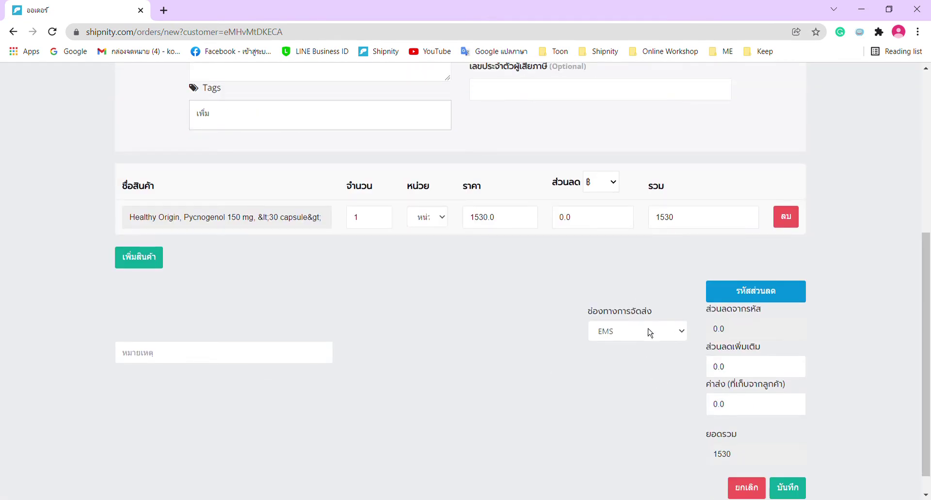
{"action": "left_click", "coordinate": [650, 333]}
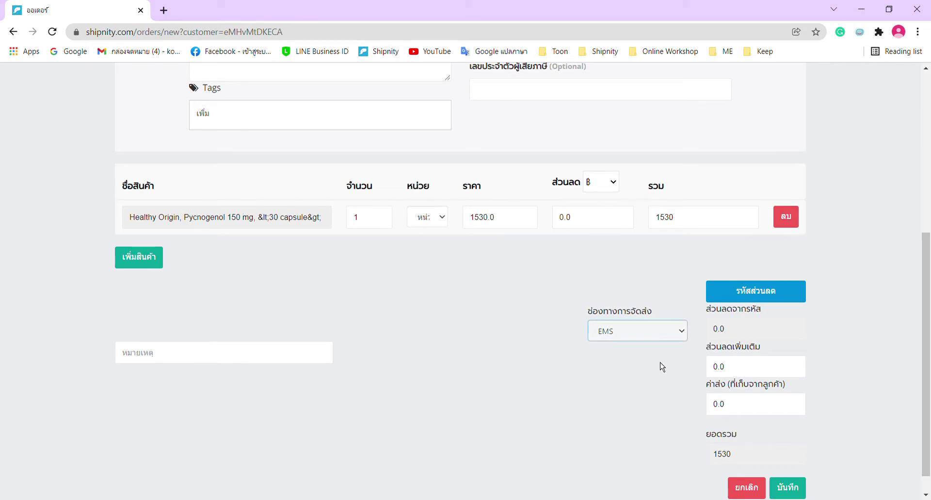
{"action": "left_click", "coordinate": [643, 364]}
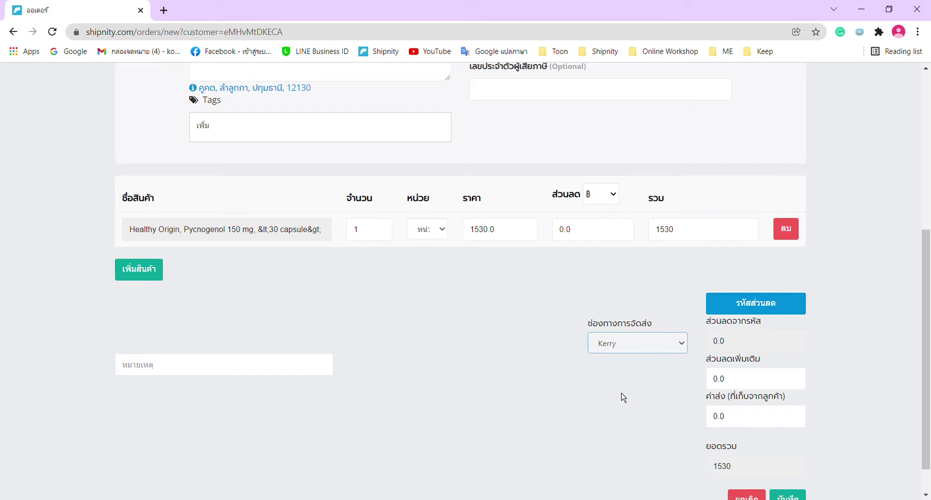
{"action": "left_click", "coordinate": [754, 417]}
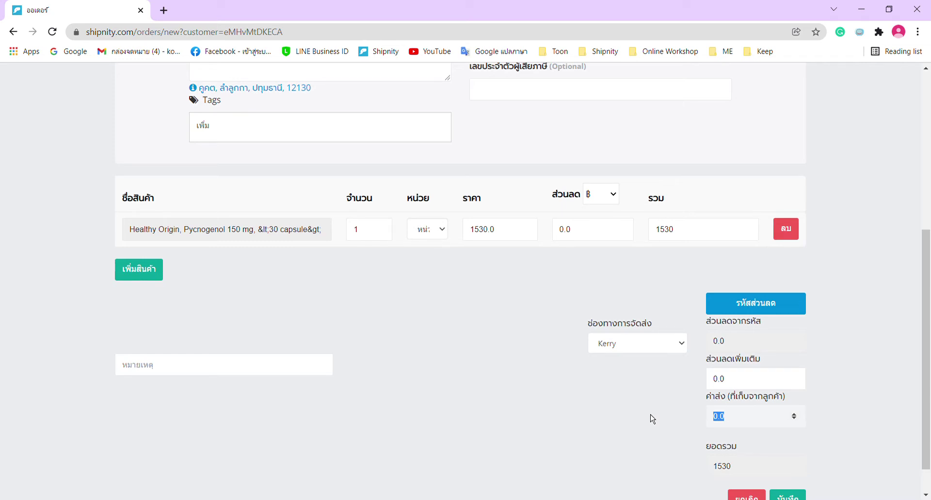
{"action": "key", "text": "BackSpace"}
{"action": "type", "text": "50"}
{"action": "scroll", "coordinate": [771, 415], "scroll_direction": "down", "scroll_amount": 3}
{"action": "left_click", "coordinate": [795, 472]}
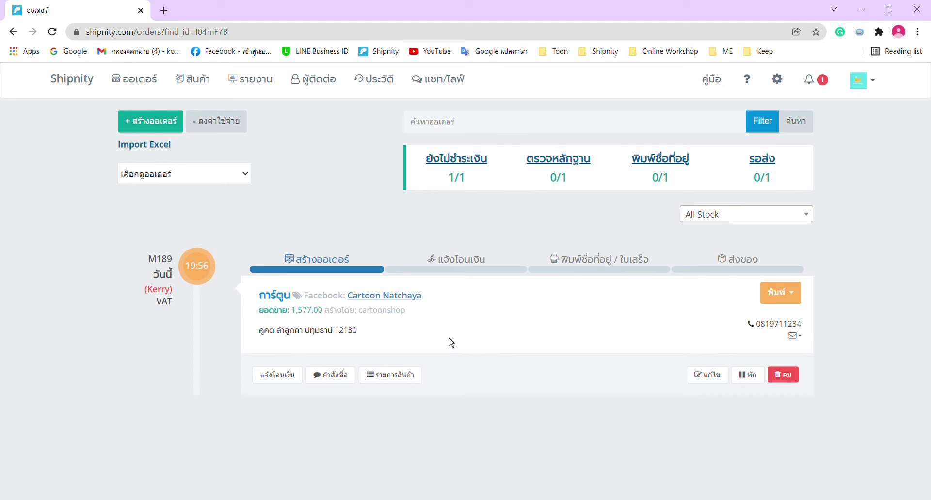
- Record the customer's transfer of 1577 to the SCB account for the new order and accept the payment
{"action": "left_click", "coordinate": [280, 380]}
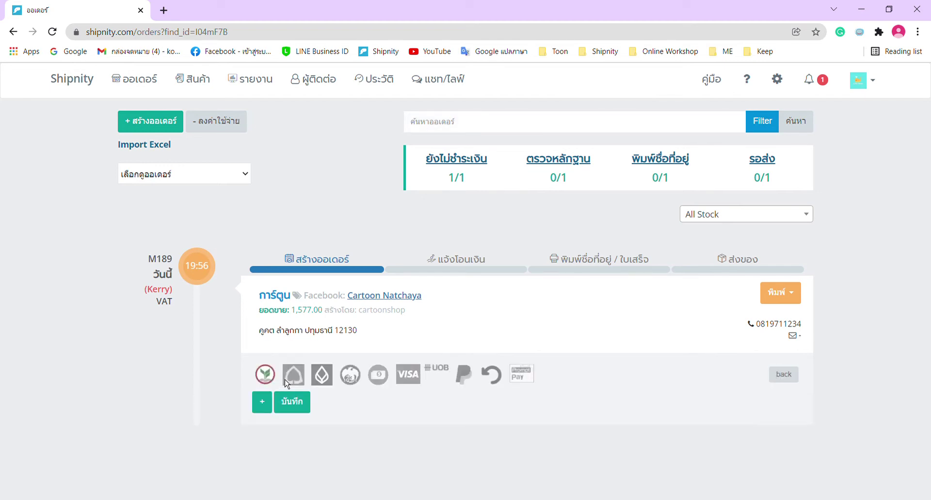
{"action": "scroll", "coordinate": [315, 402], "scroll_direction": "down", "scroll_amount": 1}
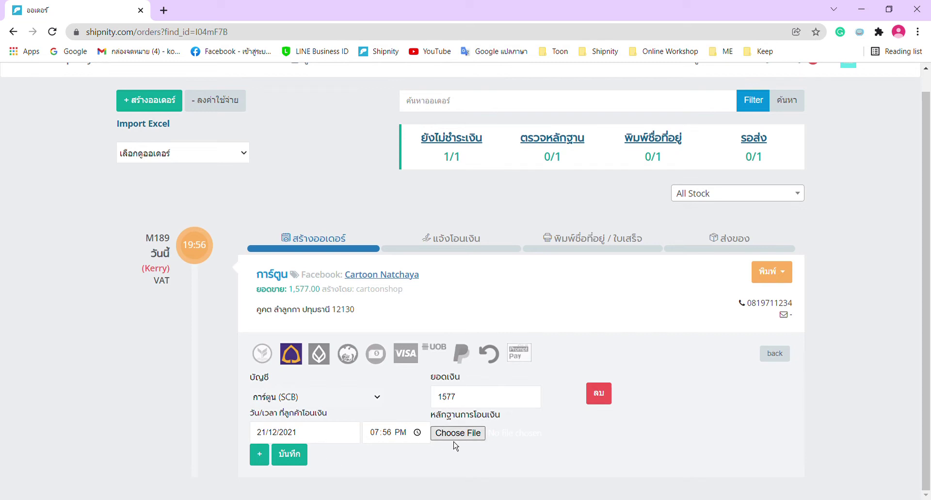
{"action": "left_click", "coordinate": [306, 465]}
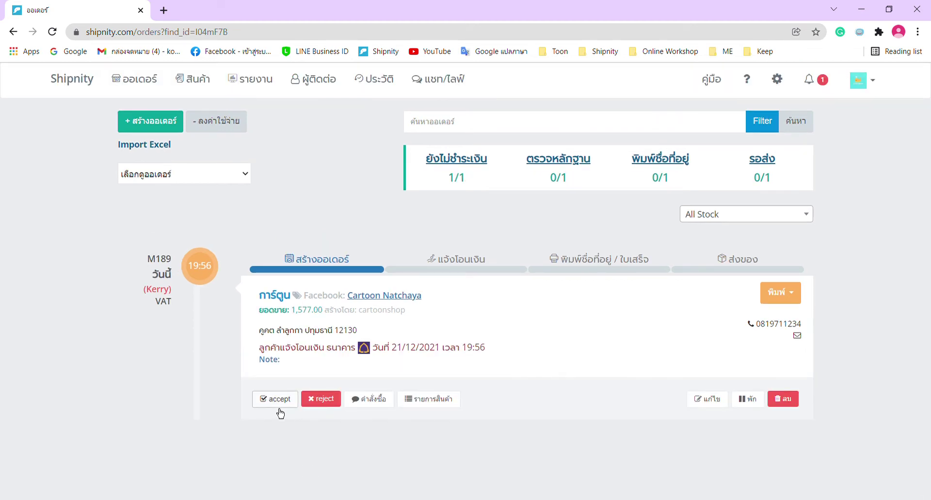
{"action": "left_click", "coordinate": [279, 407]}
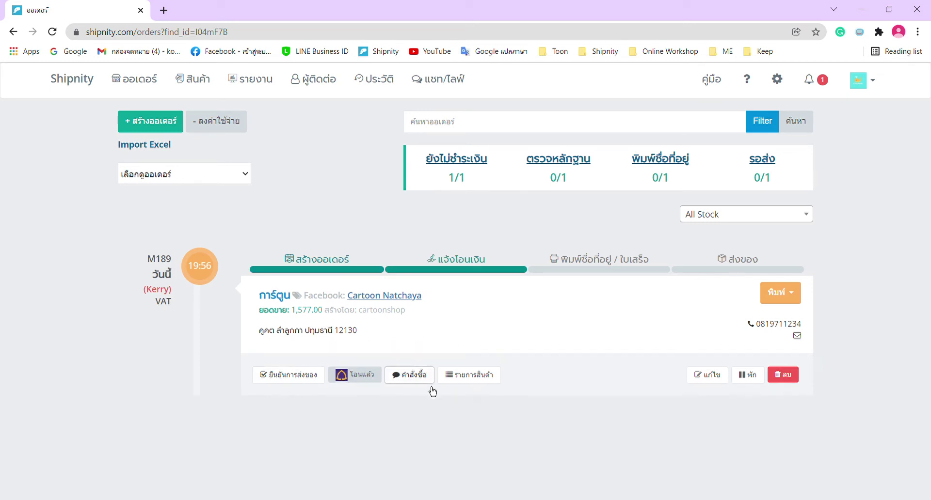
- Check the customer's address for the paid order and confirm its shipment
{"action": "left_click", "coordinate": [309, 386]}
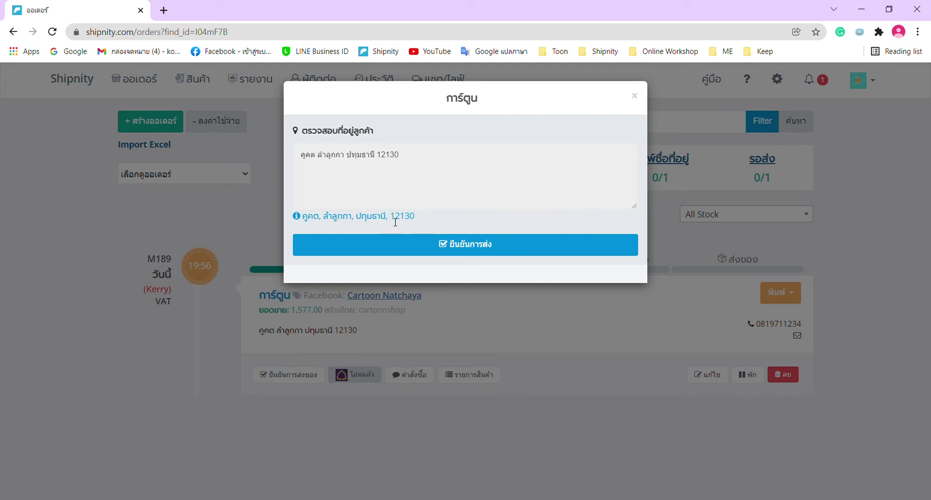
{"action": "left_click_drag", "start_coordinate": [391, 218], "coordinate": [426, 226]}
{"action": "left_click", "coordinate": [428, 226]}
{"action": "left_click", "coordinate": [427, 247]}
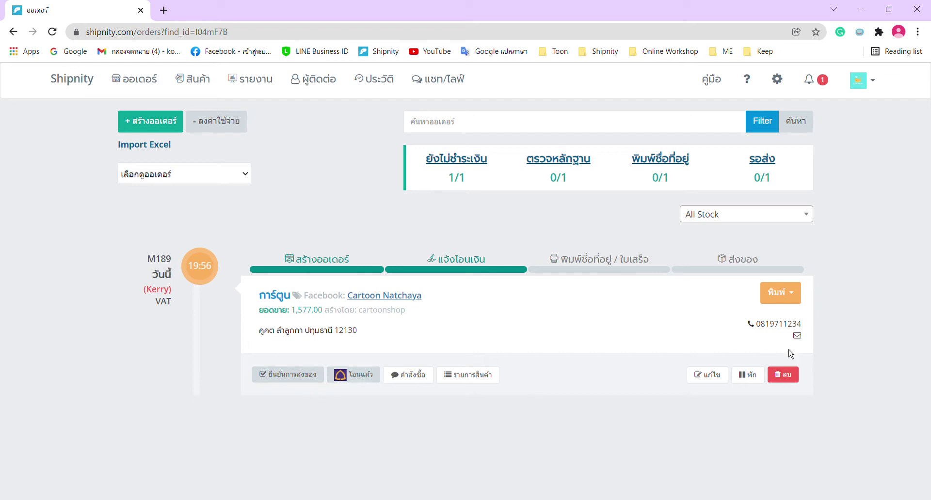
- Open the order's Dropoff shipping label (ใบส่ง Dropoff) and mark it as printed
{"action": "left_click", "coordinate": [780, 303]}
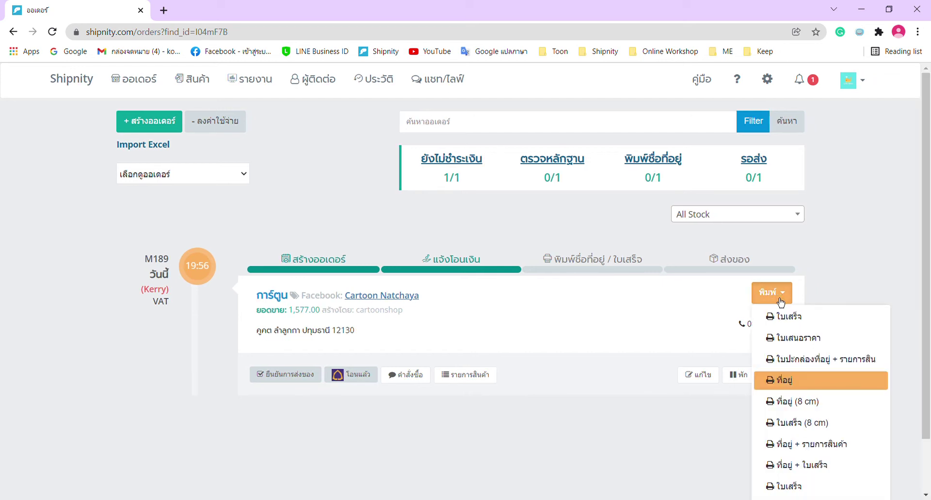
{"action": "scroll", "coordinate": [819, 450], "scroll_direction": "down", "scroll_amount": 1}
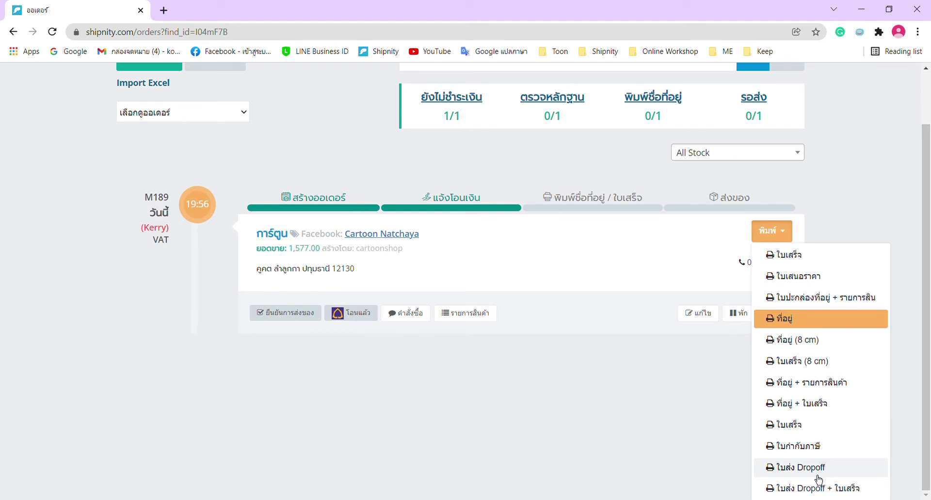
{"action": "left_click", "coordinate": [817, 476]}
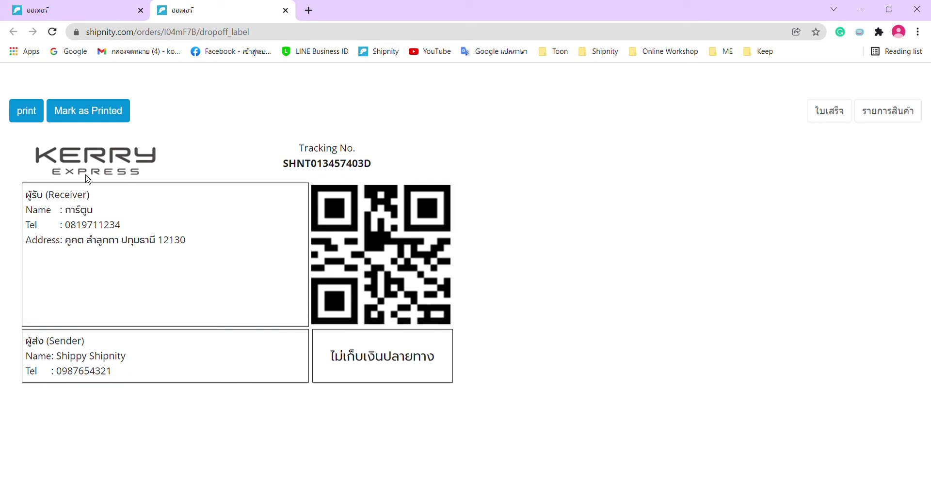
{"action": "left_click", "coordinate": [35, 122]}
{"action": "left_click", "coordinate": [76, 120]}
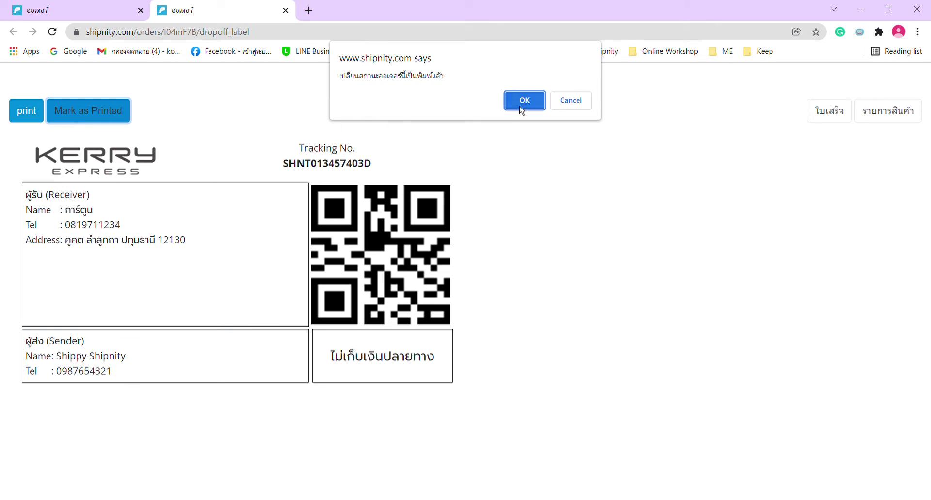
{"action": "left_click", "coordinate": [520, 110]}
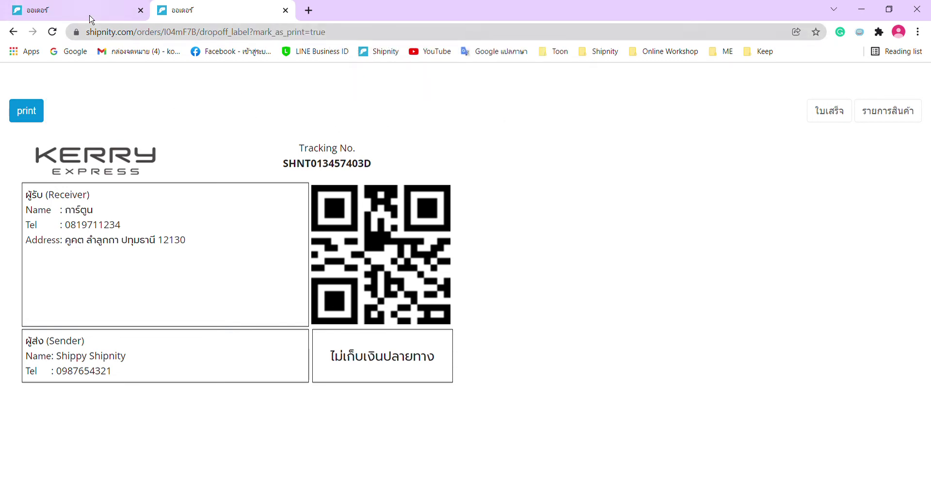
- Return to the order page and reload it to check the order's updated status
{"action": "left_click", "coordinate": [98, 9]}
{"action": "left_click", "coordinate": [155, 33]}
{"action": "key", "text": "Return"}
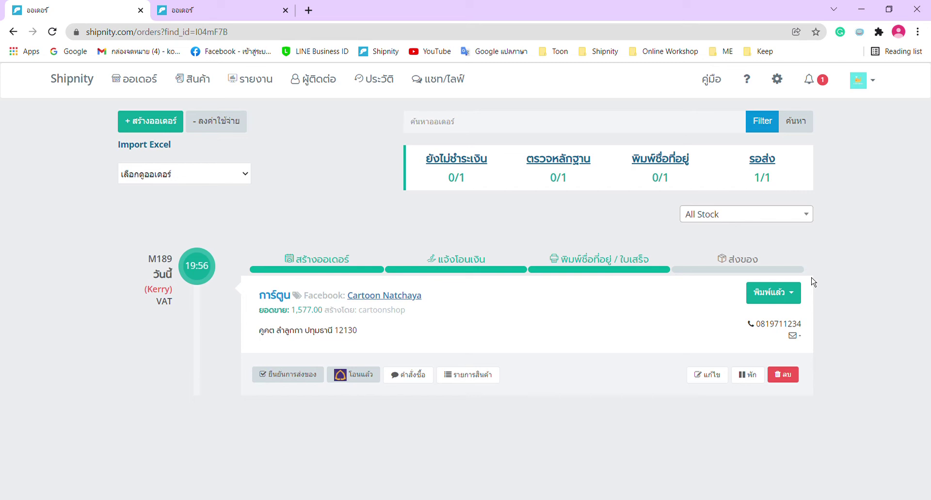
- Start another new order for the same customer, using the last matching saved record
{"action": "left_click", "coordinate": [173, 133]}
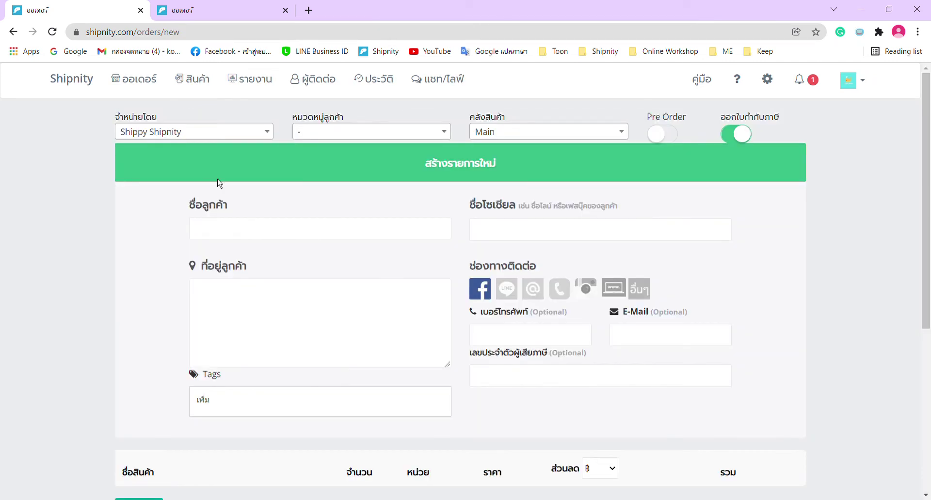
{"action": "type", "text": "การ์ตูน"}
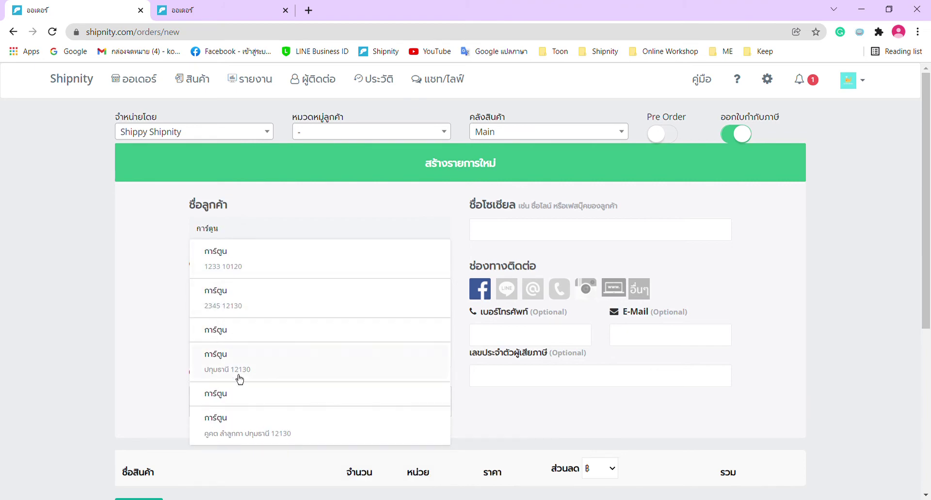
{"action": "left_click", "coordinate": [250, 431]}
- Add the Healthy Origin, Pycnogenol 150 mg, 30 capsule product to the second order
{"action": "scroll", "coordinate": [249, 432], "scroll_direction": "down", "scroll_amount": 5}
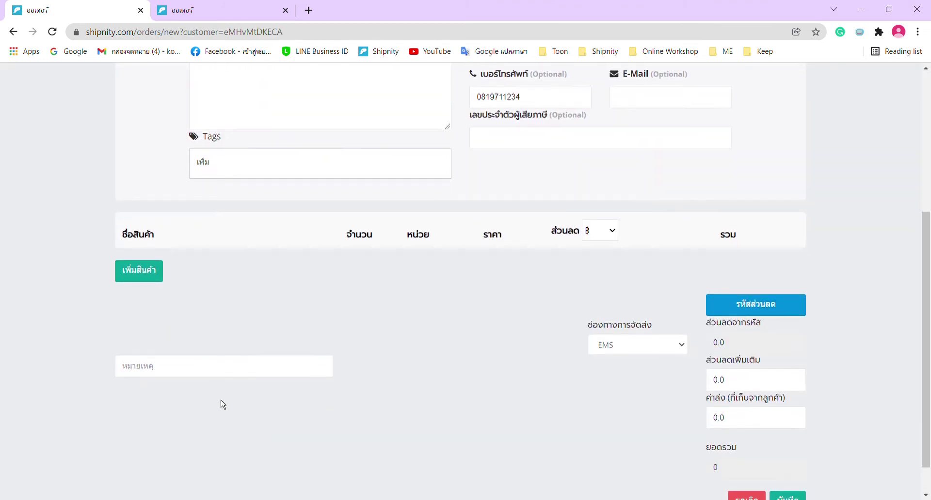
{"action": "left_click", "coordinate": [145, 281]}
{"action": "left_click", "coordinate": [430, 275]}
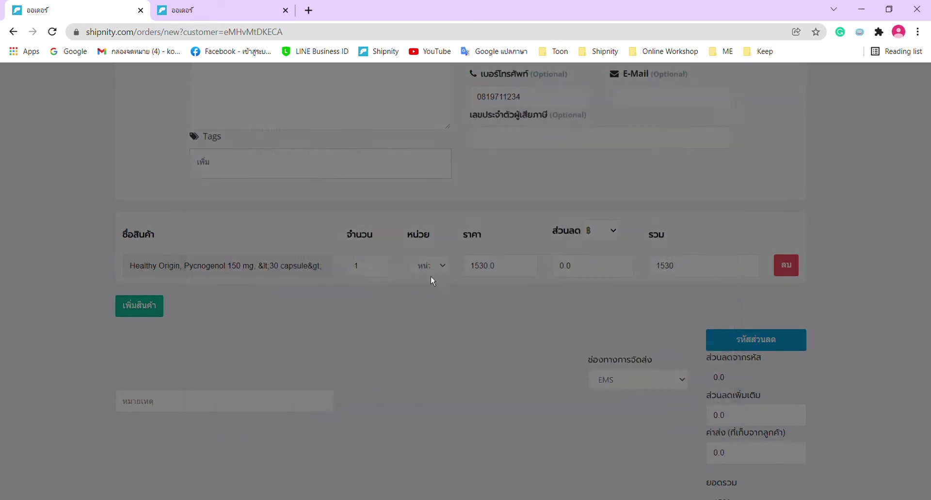
- Set the second order's shipping channel (ช่องทางการจัดส่ง) to Kerry COD
{"action": "scroll", "coordinate": [448, 410], "scroll_direction": "up", "scroll_amount": 4}
{"action": "scroll", "coordinate": [448, 409], "scroll_direction": "down", "scroll_amount": 1}
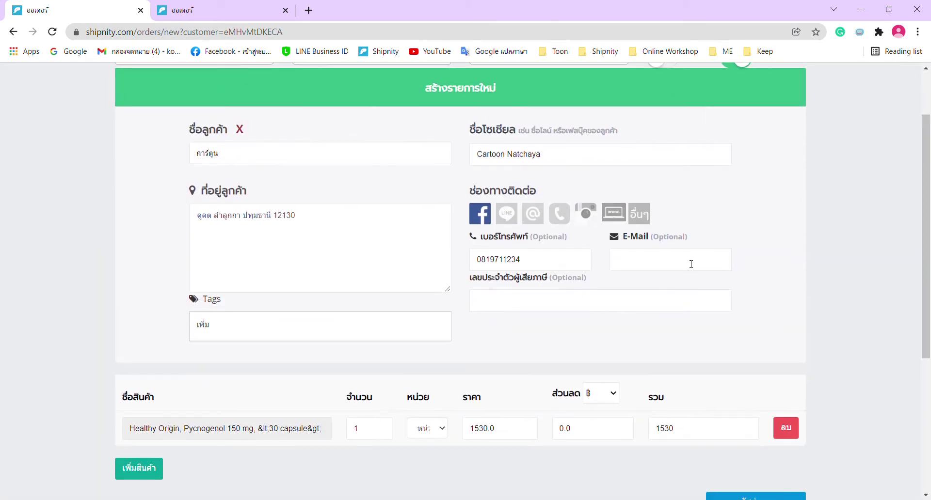
{"action": "scroll", "coordinate": [691, 264], "scroll_direction": "down", "scroll_amount": 3}
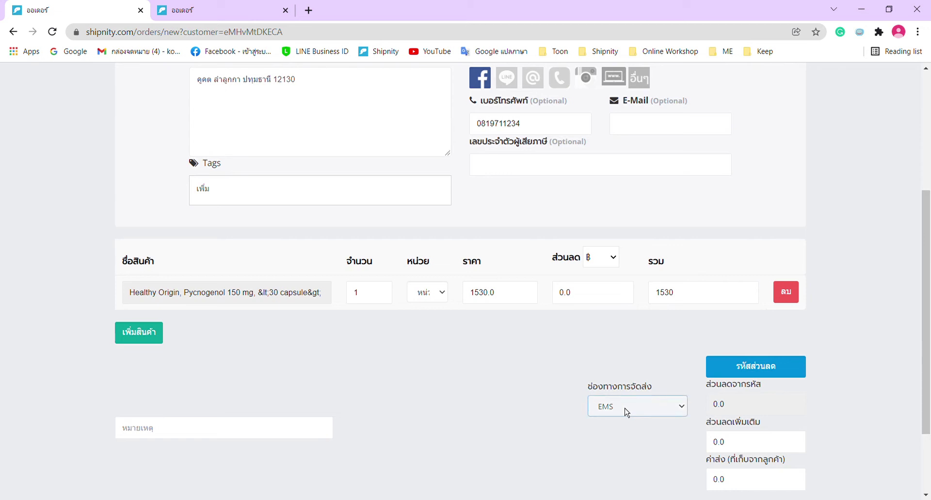
{"action": "key", "text": "Down"}
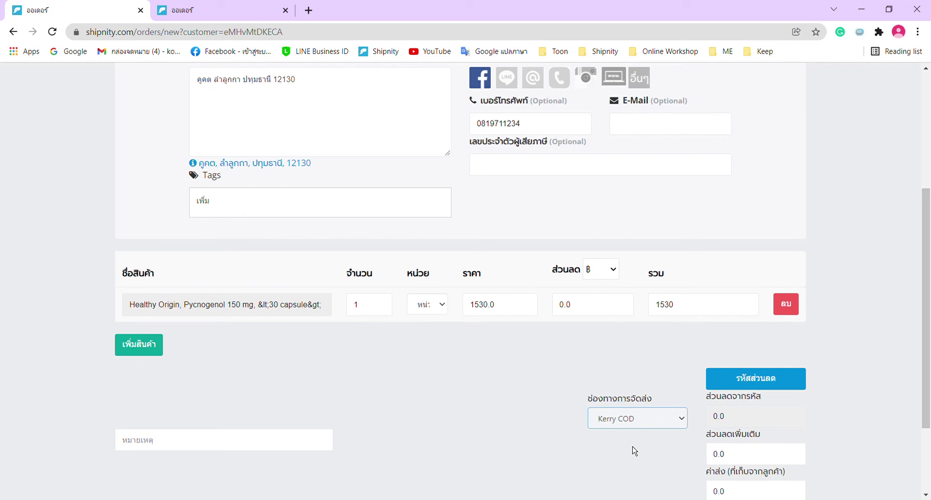
- Set the shipping fee collected from the customer to 50 and save the order
{"action": "scroll", "coordinate": [635, 451], "scroll_direction": "down", "scroll_amount": 2}
{"action": "key", "text": "Tab"}
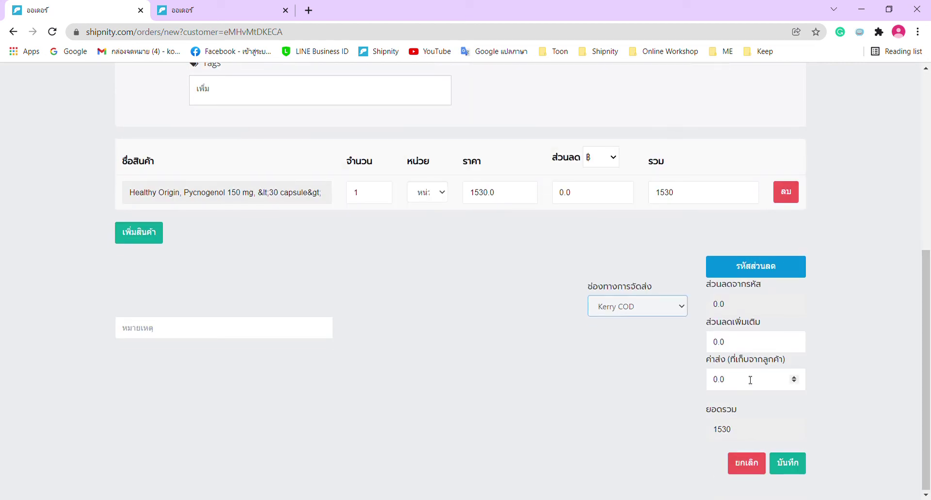
{"action": "key", "text": "BackSpace"}
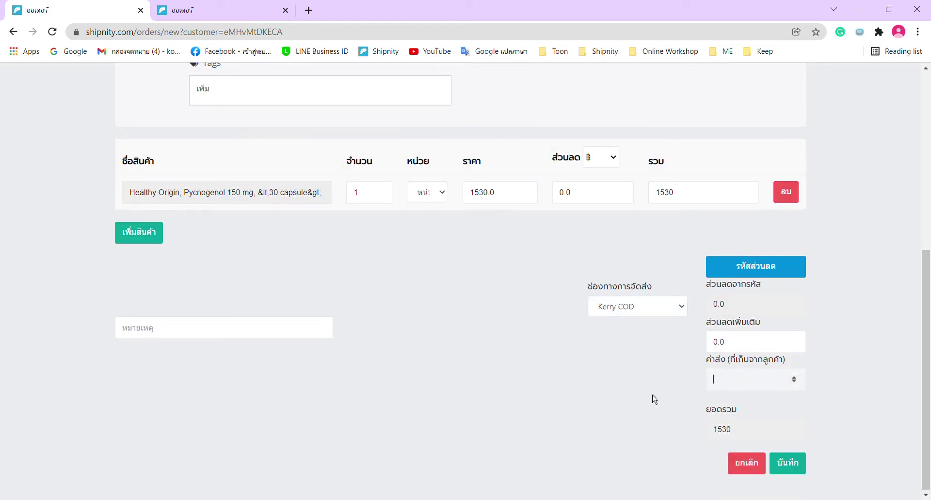
{"action": "type", "text": "50"}
{"action": "left_click", "coordinate": [786, 467]}
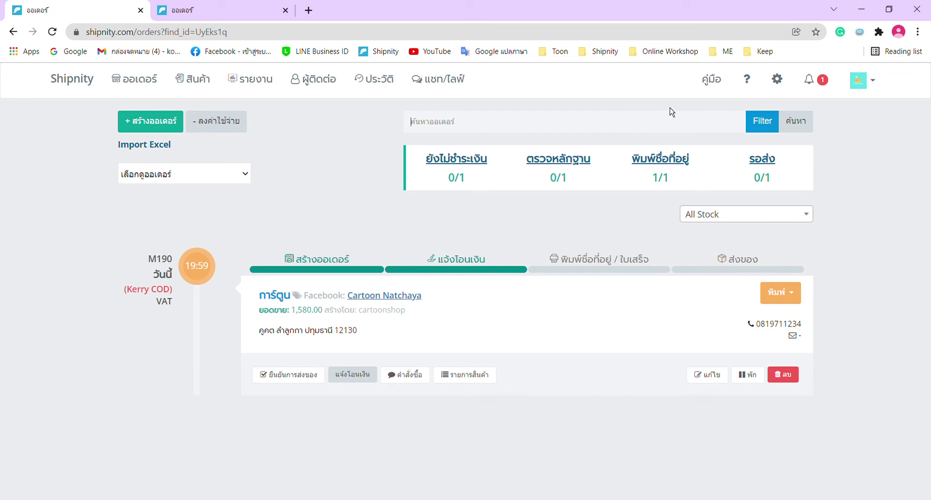
- Open the shop's order settings to check the option that creates COD or storefront orders as already paid
{"action": "left_click", "coordinate": [777, 81]}
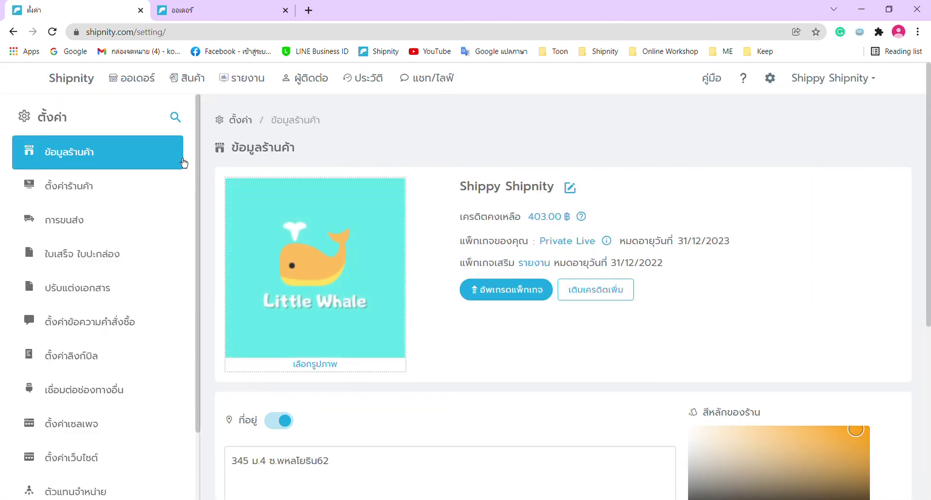
{"action": "left_click", "coordinate": [73, 199]}
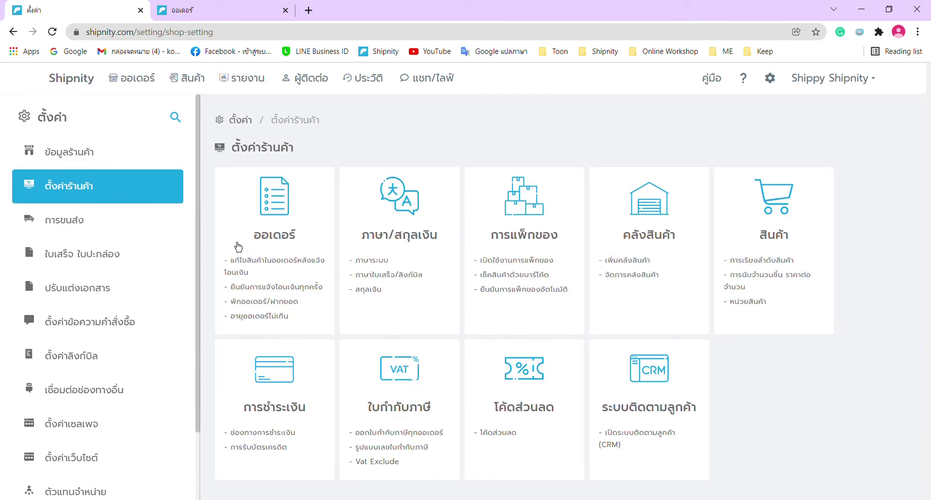
{"action": "left_click", "coordinate": [270, 276]}
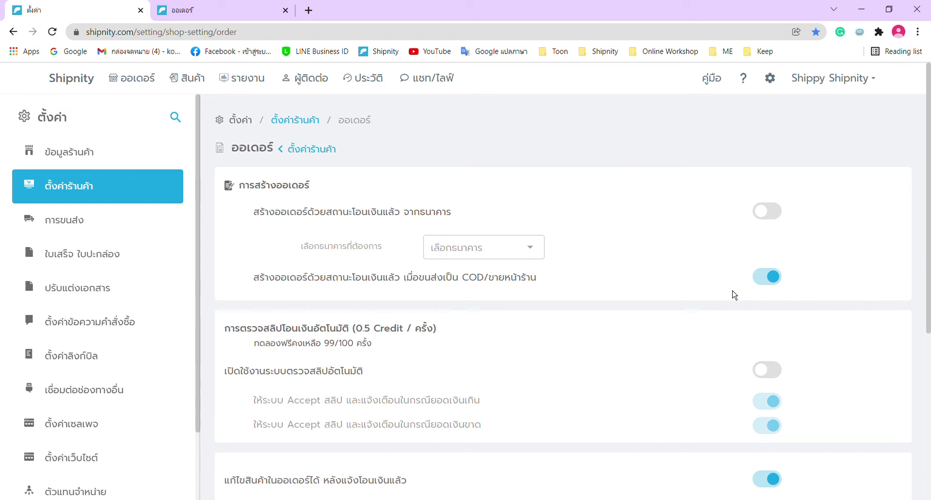
- Return to the order list and confirm shipment of the new Kerry COD order with the address shown
{"action": "left_click", "coordinate": [206, 10]}
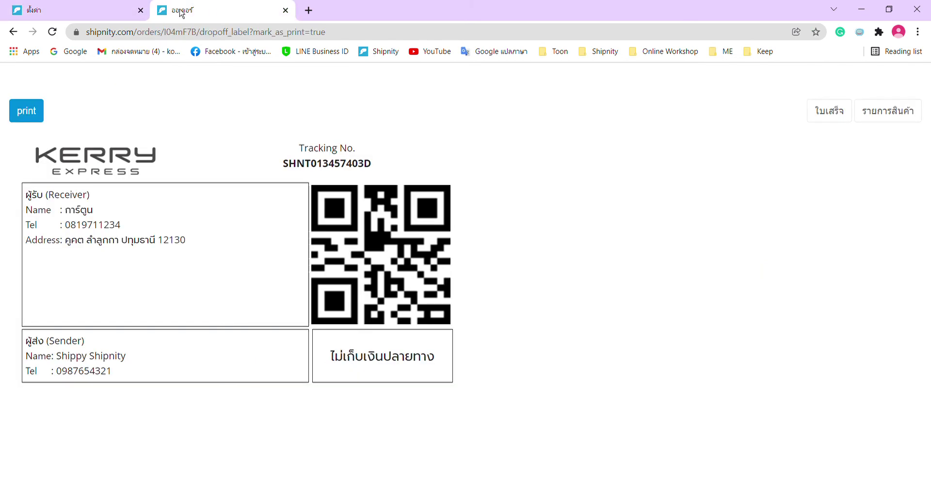
{"action": "left_click", "coordinate": [97, 10]}
{"action": "left_click", "coordinate": [146, 79]}
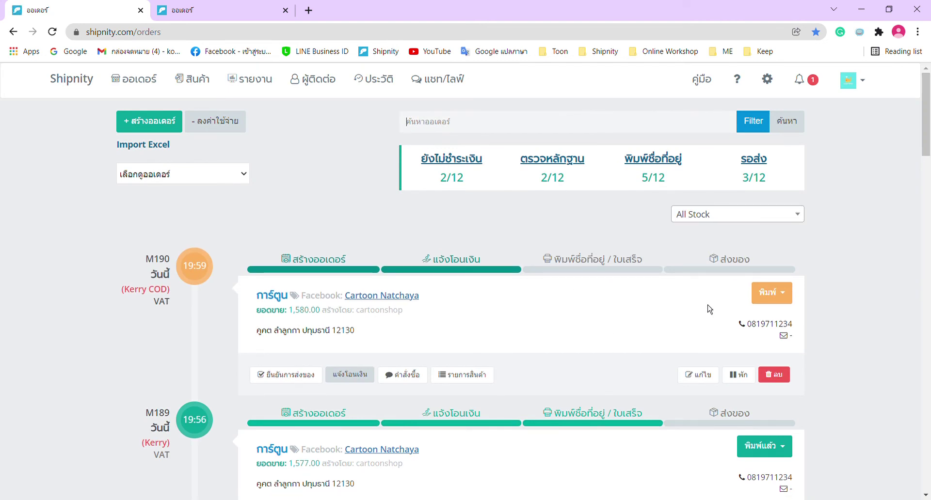
{"action": "left_click", "coordinate": [290, 382]}
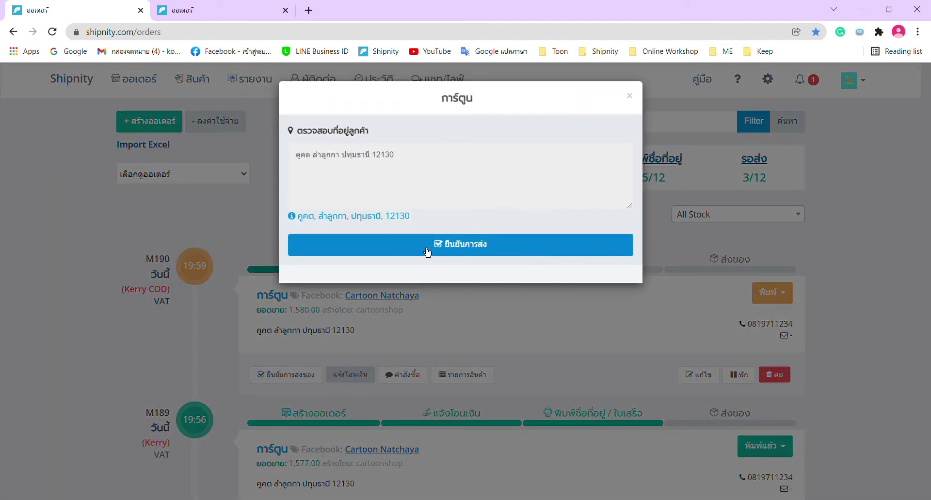
{"action": "left_click", "coordinate": [427, 251]}
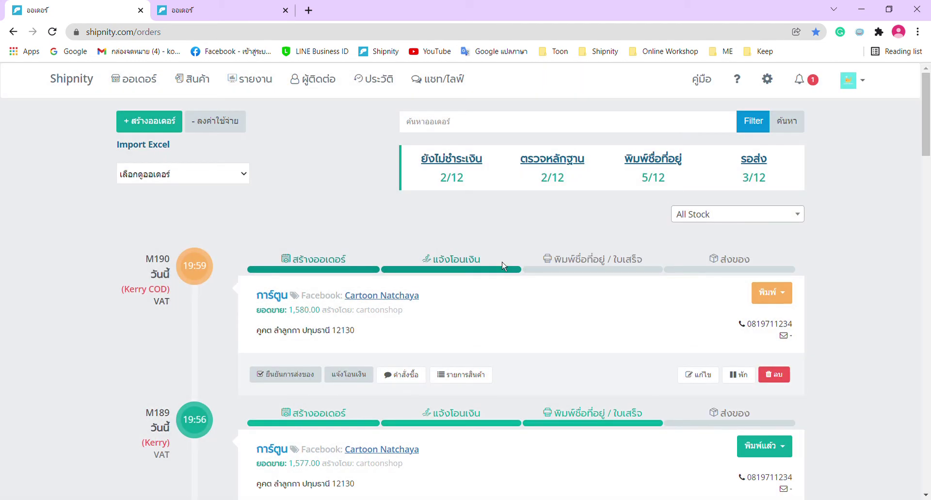
- Open the Kerry COD order's Dropoff label, highlight its COD marking, and mark the label as printed
{"action": "left_click", "coordinate": [782, 299]}
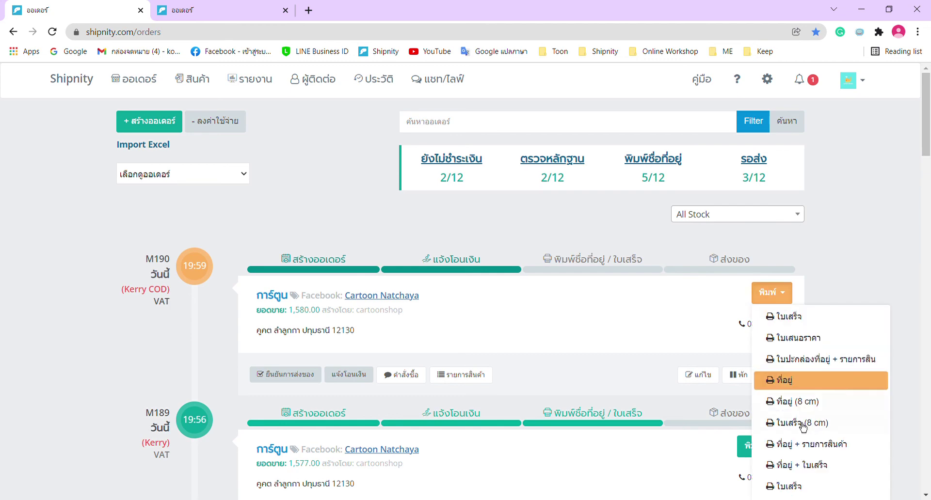
{"action": "scroll", "coordinate": [803, 427], "scroll_direction": "down", "scroll_amount": 3}
{"action": "left_click", "coordinate": [810, 364]}
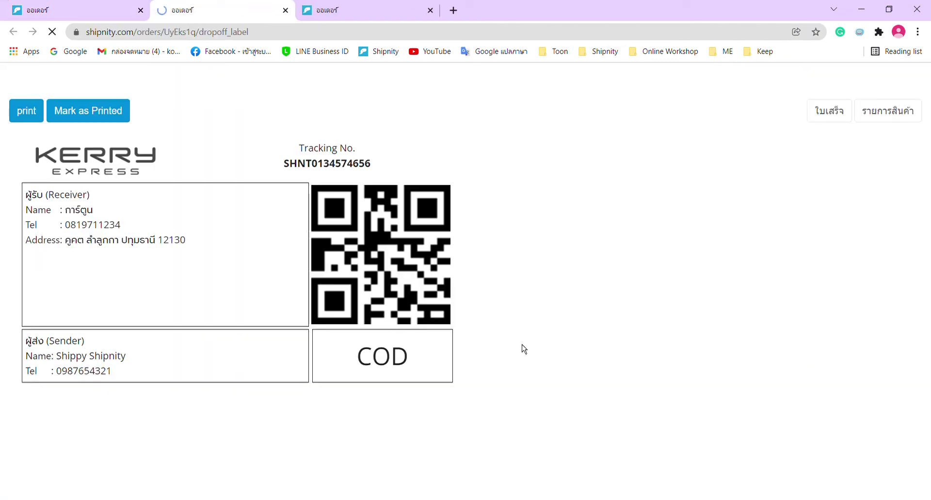
{"action": "left_click_drag", "start_coordinate": [356, 372], "coordinate": [411, 360]}
{"action": "left_click", "coordinate": [415, 364]}
{"action": "left_click", "coordinate": [85, 121]}
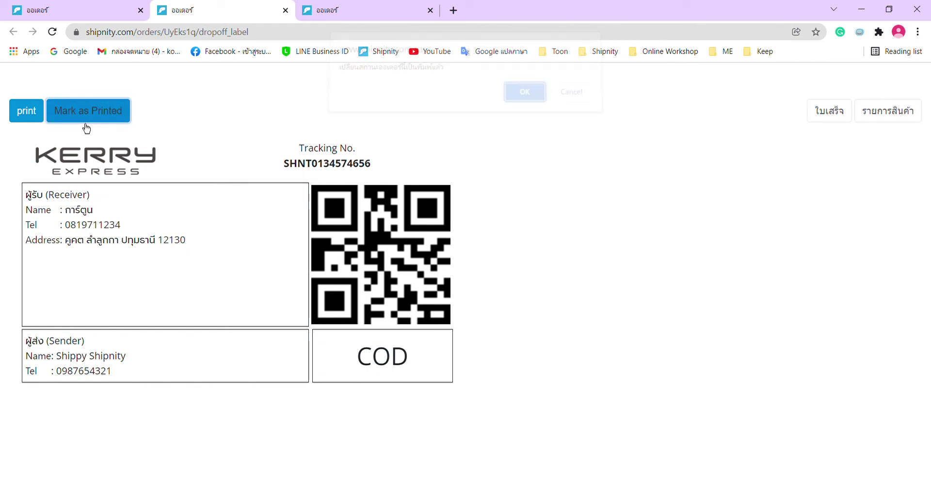
{"action": "left_click", "coordinate": [525, 102]}
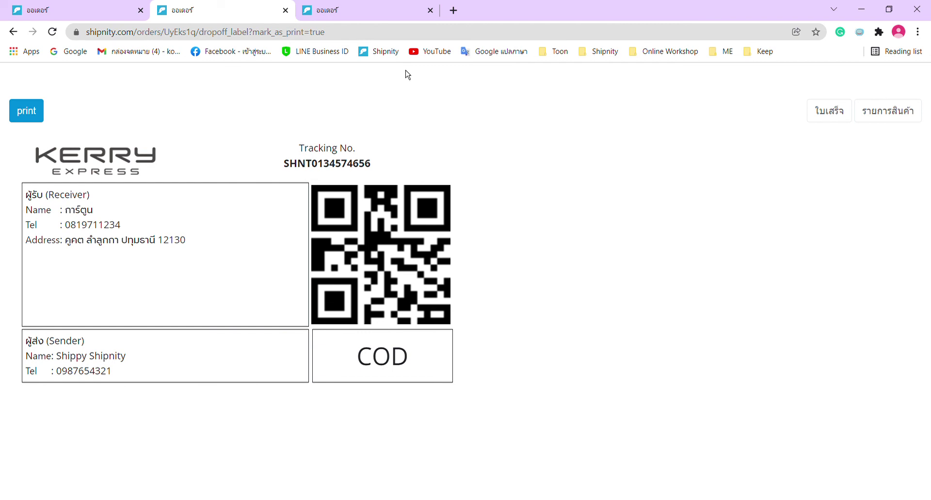
- Return to the order list and filter it by จ่ายเงินย้อนหลัง to review the COD orders and their payment due dates
{"action": "left_click", "coordinate": [381, 54]}
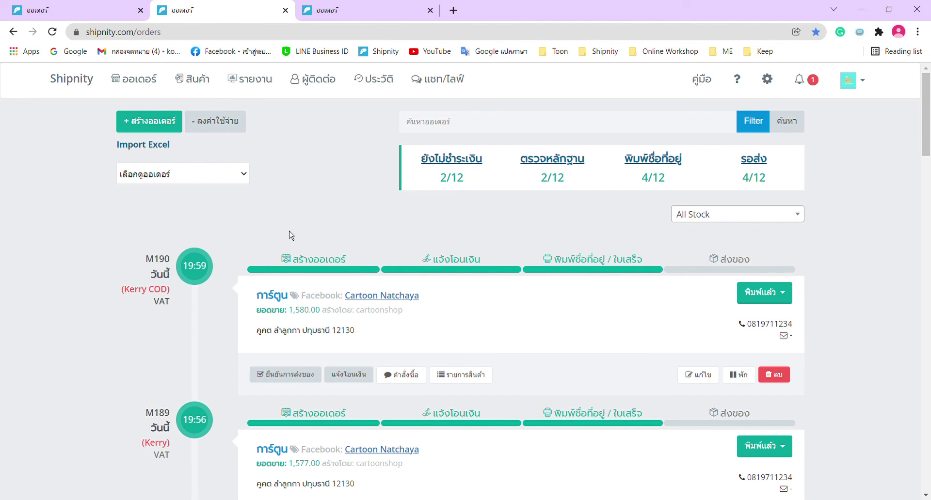
{"action": "left_click", "coordinate": [160, 178]}
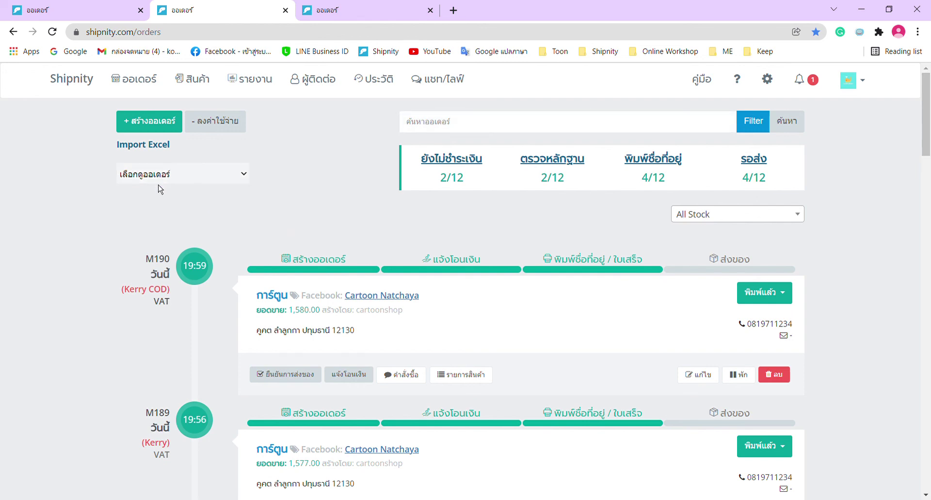
{"action": "left_click", "coordinate": [152, 288]}
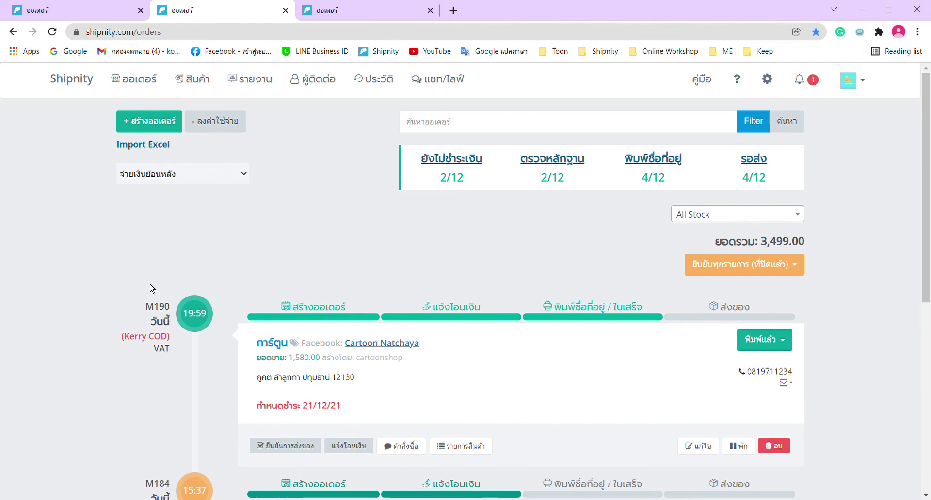
{"action": "scroll", "coordinate": [335, 467], "scroll_direction": "down", "scroll_amount": 3}
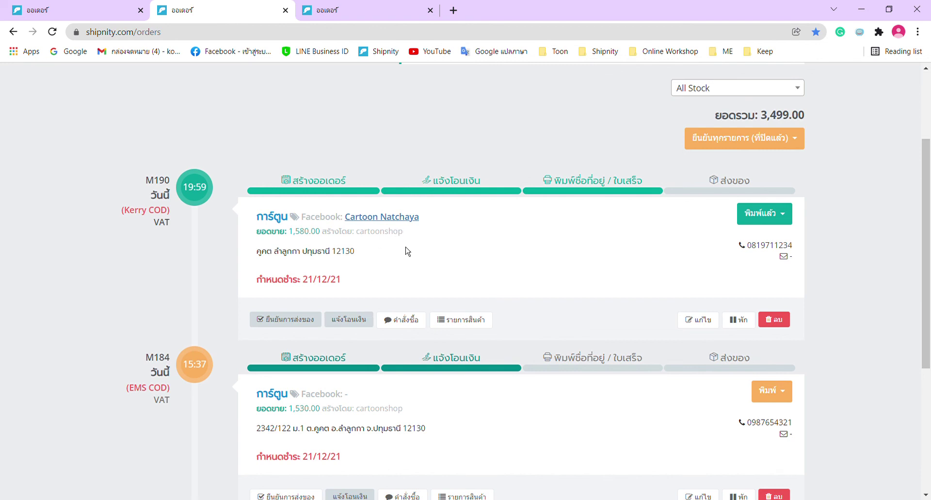
{"action": "scroll", "coordinate": [427, 246], "scroll_direction": "up", "scroll_amount": 1}
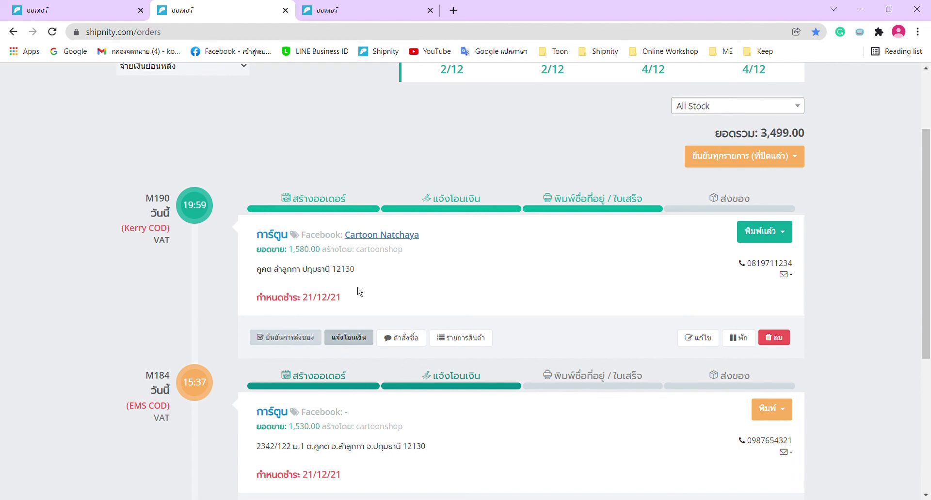
{"action": "scroll", "coordinate": [379, 266], "scroll_direction": "up", "scroll_amount": 3}
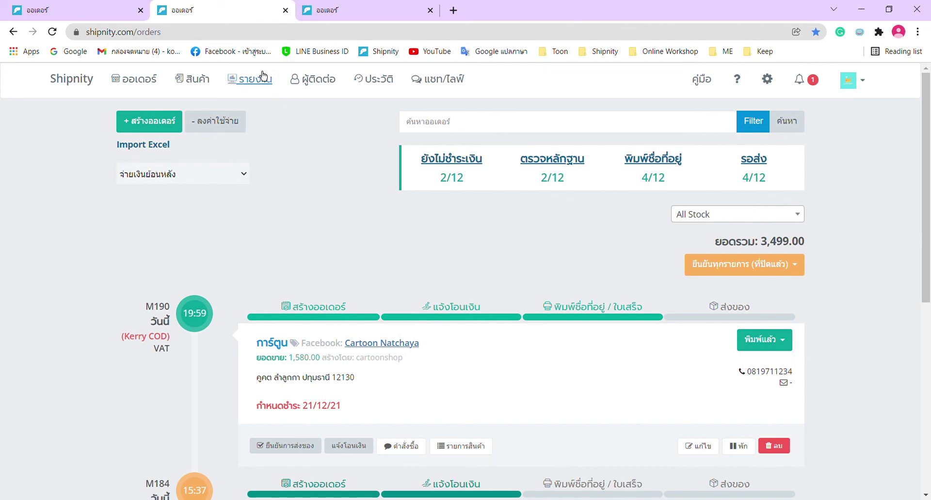
- Open the sales report in a separate tab and examine the shipping cost row (ค่าส่งสินค้า) of the monthly table
{"action": "left_click", "coordinate": [283, 87]}
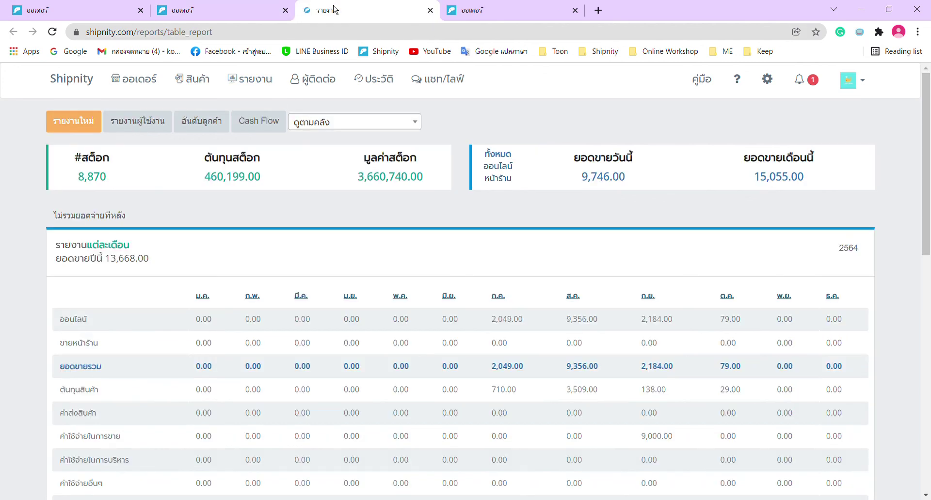
{"action": "scroll", "coordinate": [351, 391], "scroll_direction": "down", "scroll_amount": 1}
{"action": "scroll", "coordinate": [351, 392], "scroll_direction": "down", "scroll_amount": 1}
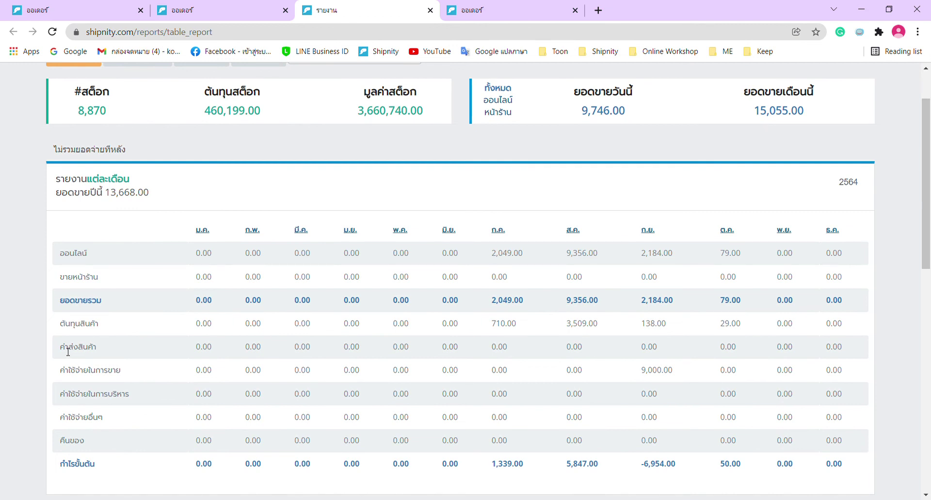
{"action": "left_click_drag", "start_coordinate": [66, 347], "coordinate": [114, 357]}
{"action": "scroll", "coordinate": [197, 211], "scroll_direction": "up", "scroll_amount": 2}
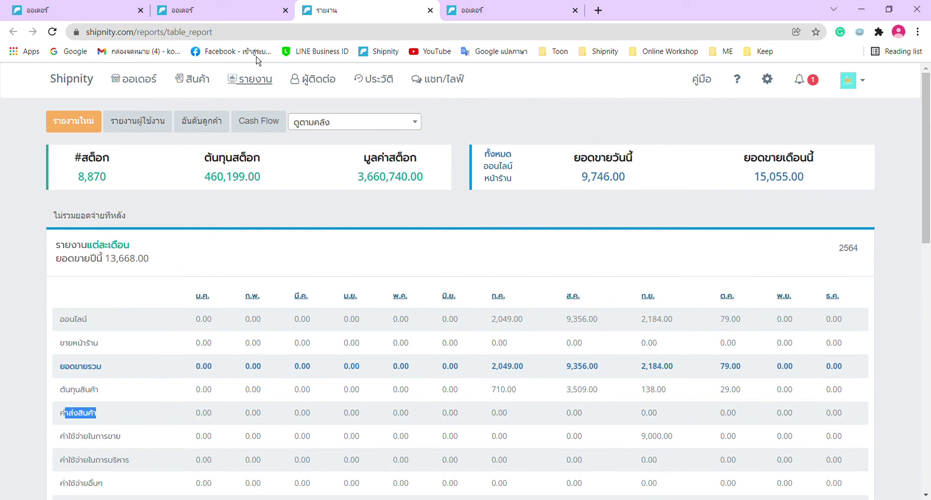
- Draft a general expense named "ค่าส่งสินค้า กับ Kerry Express" and return to the order list without saving it
{"action": "left_click", "coordinate": [236, 10]}
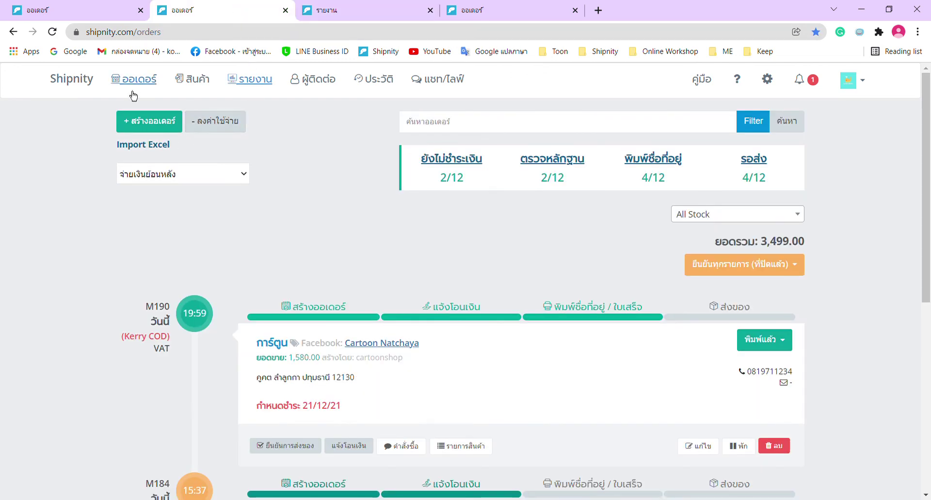
{"action": "left_click", "coordinate": [207, 127]}
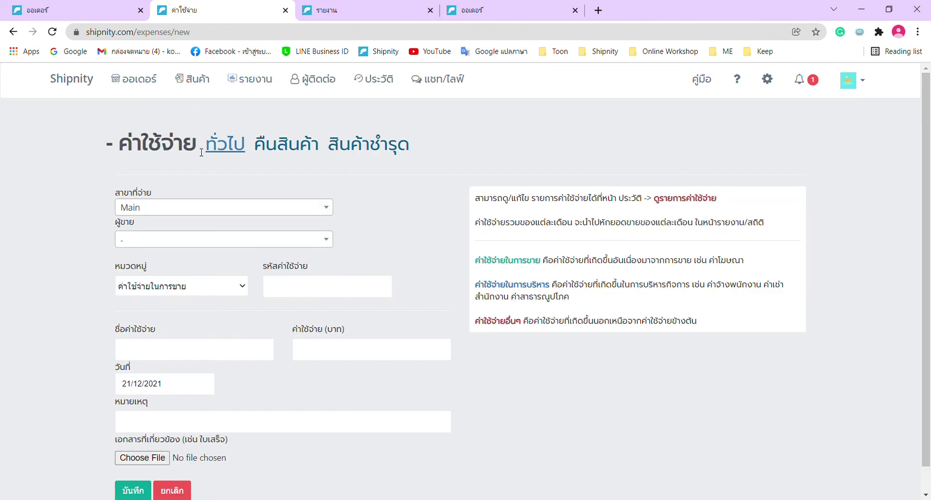
{"action": "left_click", "coordinate": [141, 359]}
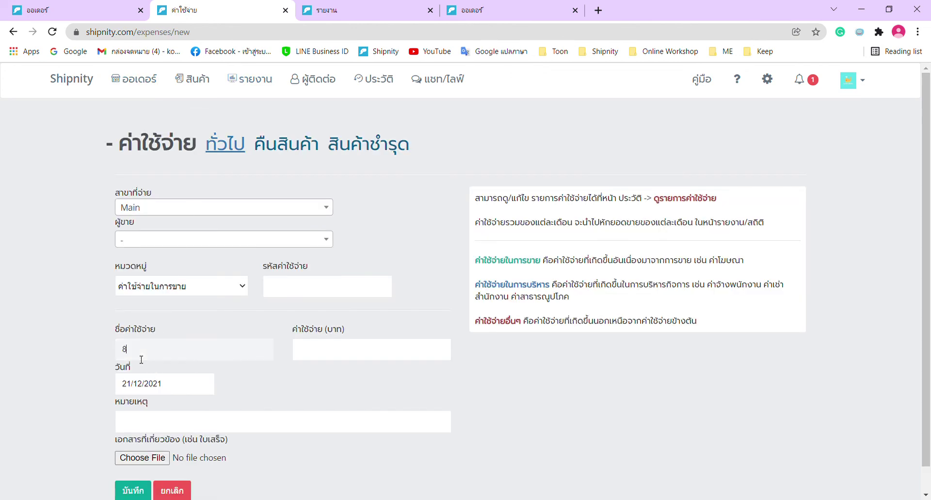
{"action": "type", "text": "ค่าส่งสี"}
{"action": "type", "text": "นค้า กับ Kerry Express"}
{"action": "left_click", "coordinate": [139, 97]}
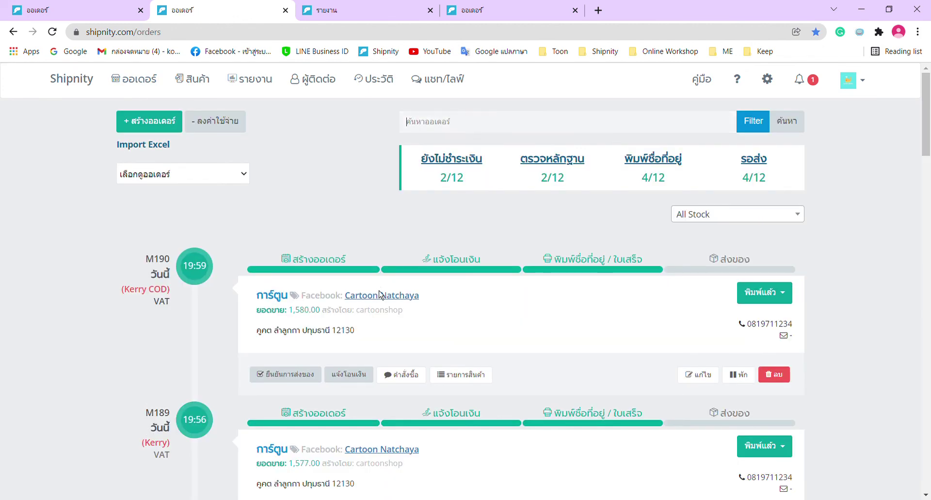